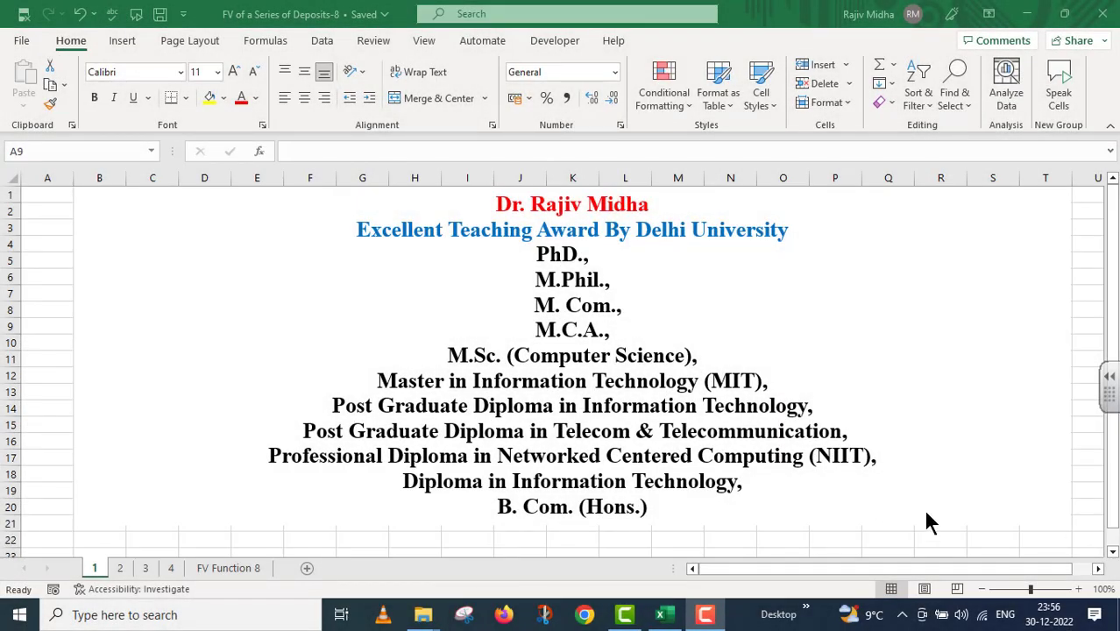
Switch to sheet 2, which lists the 57 financial functions with FV highlighted.
left_click(120, 568)
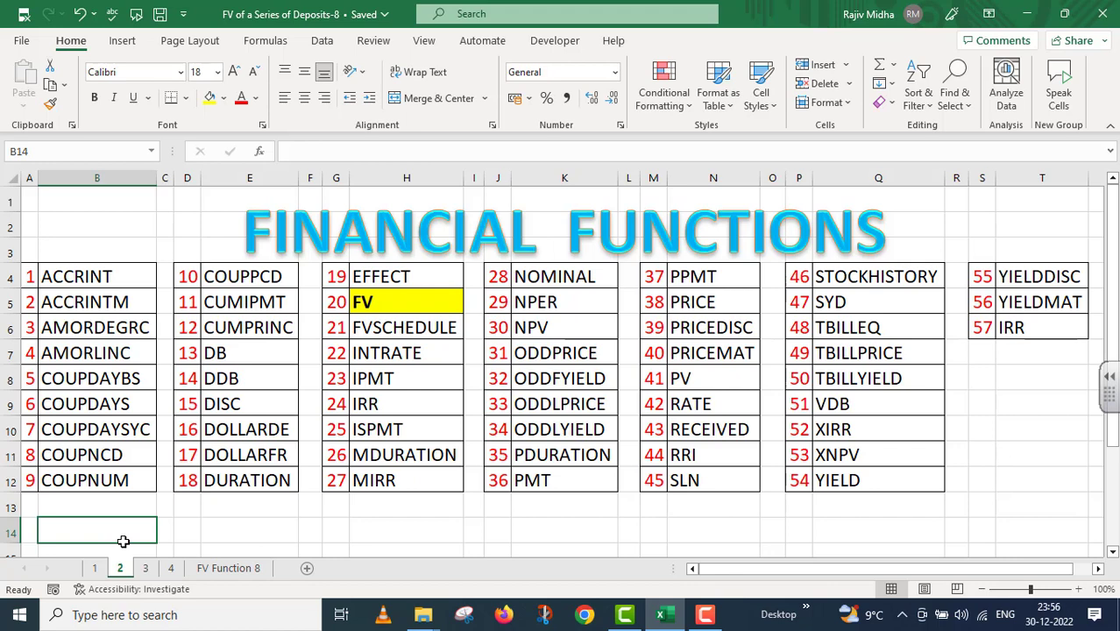
Go past the FV Function - 8 title sheet to the FV Function 8 worksheet with the deposit table.
left_click(145, 568)
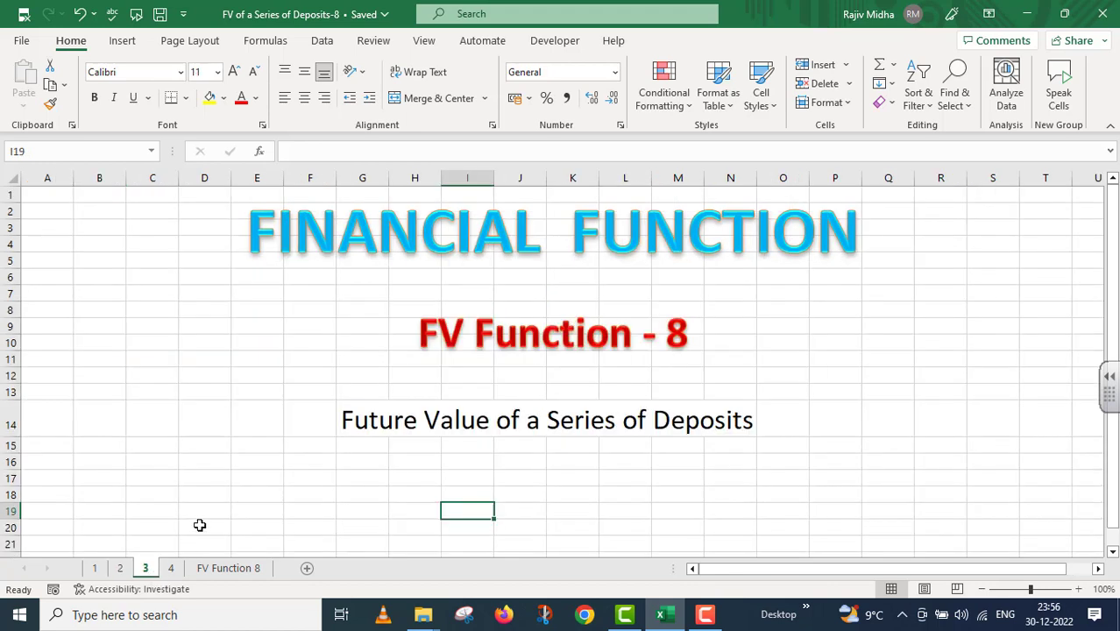
left_click(202, 521)
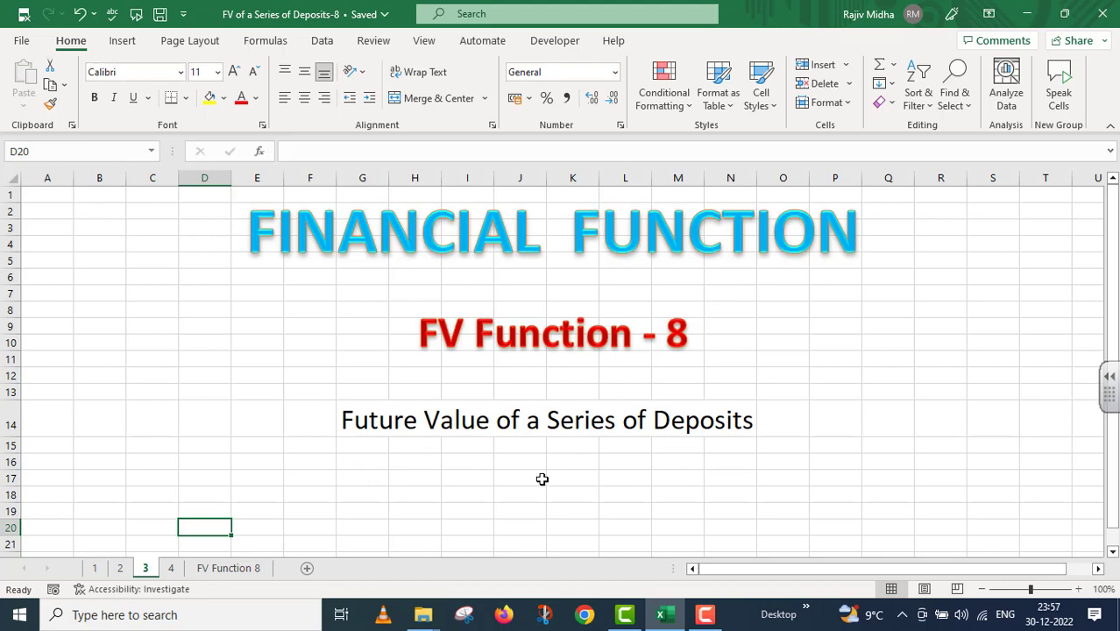
left_click(243, 569)
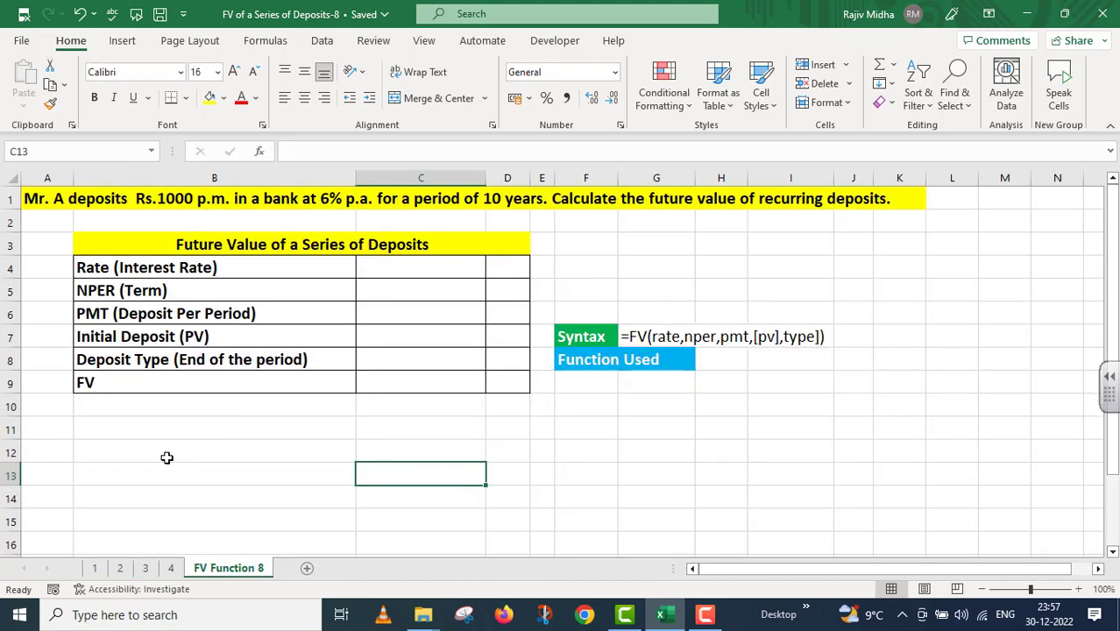
Enter a rate of 6% p.a. in C4 and a term of 10 years in C5.
left_click(377, 265)
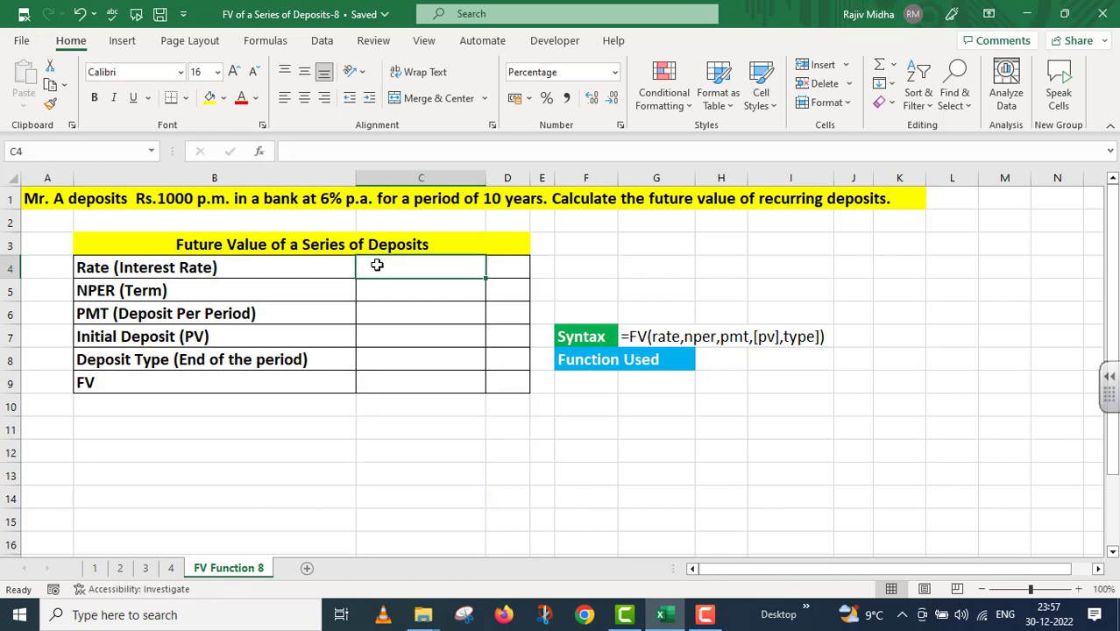
type("6%")
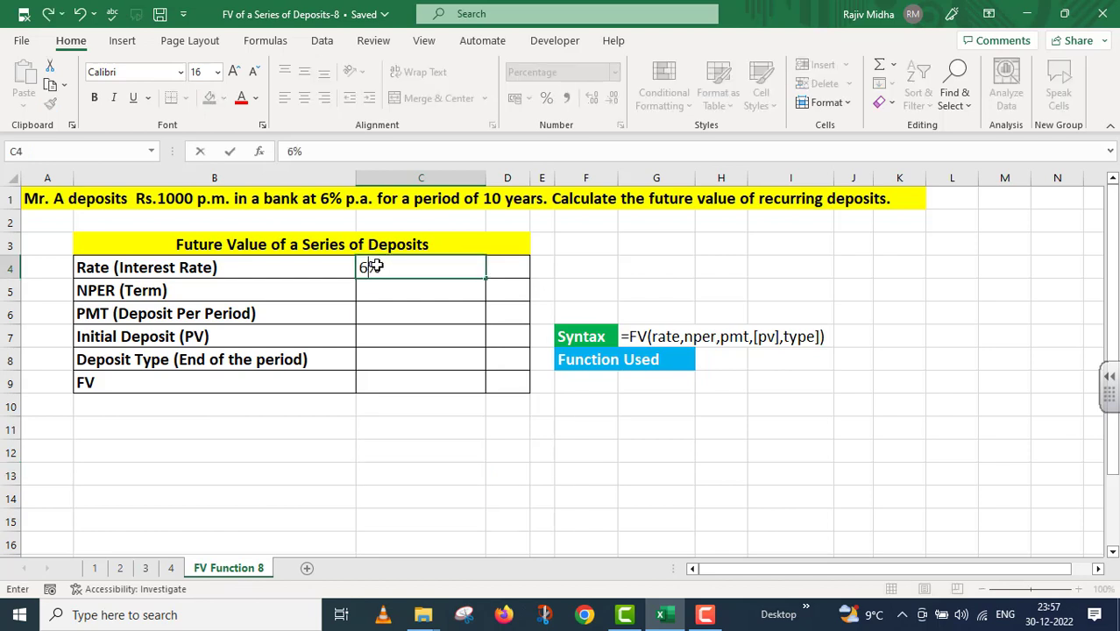
left_click(510, 266)
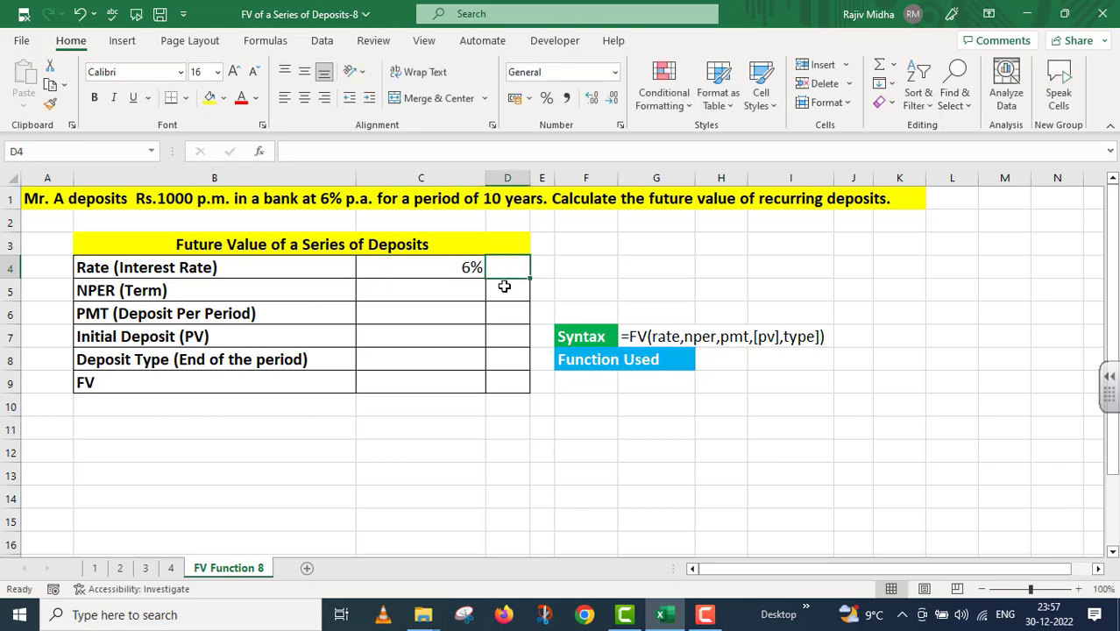
type("p.a.")
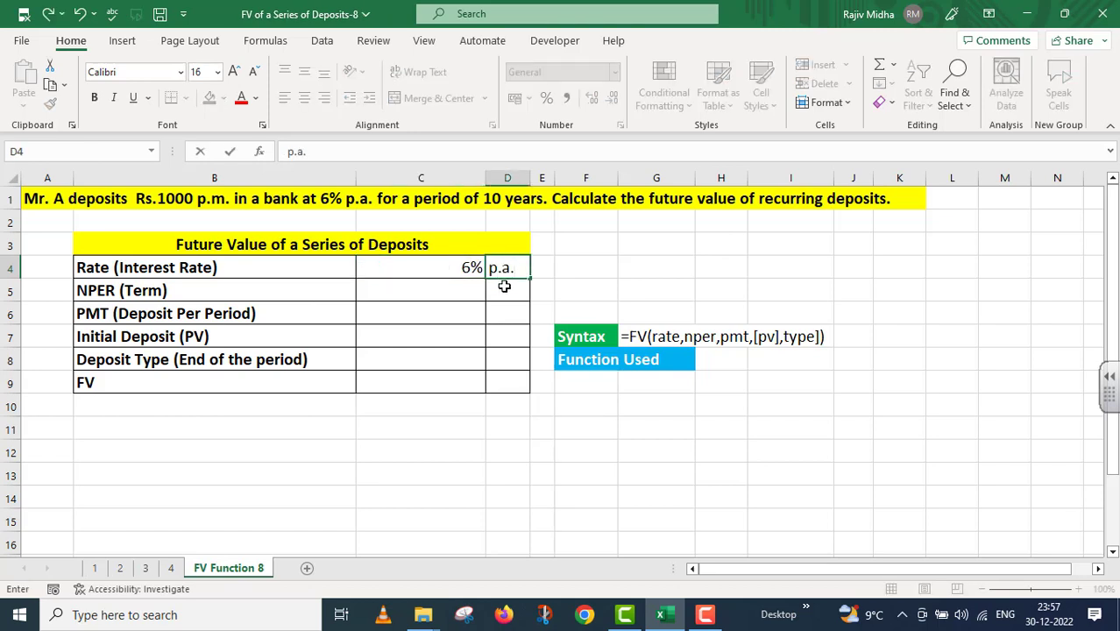
left_click(432, 288)
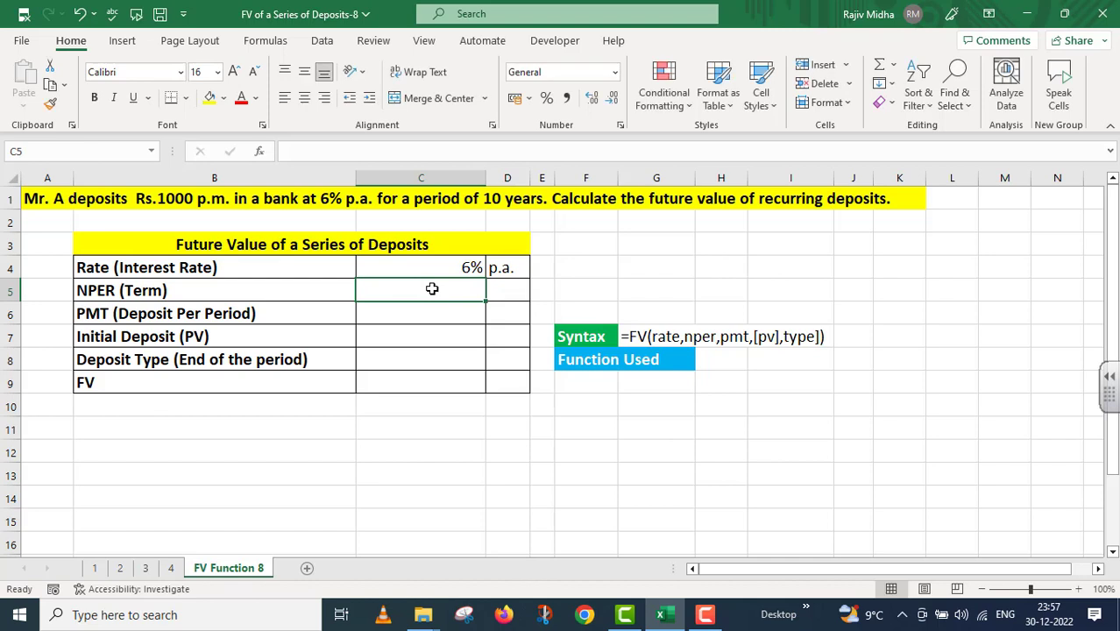
type("10")
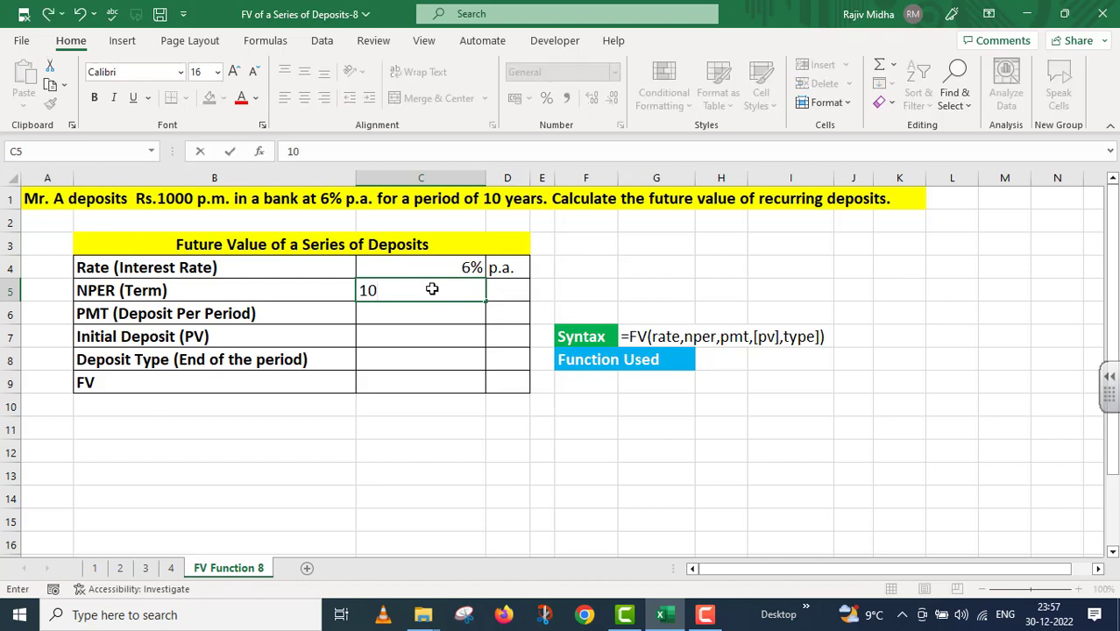
left_click(501, 289)
type("years")
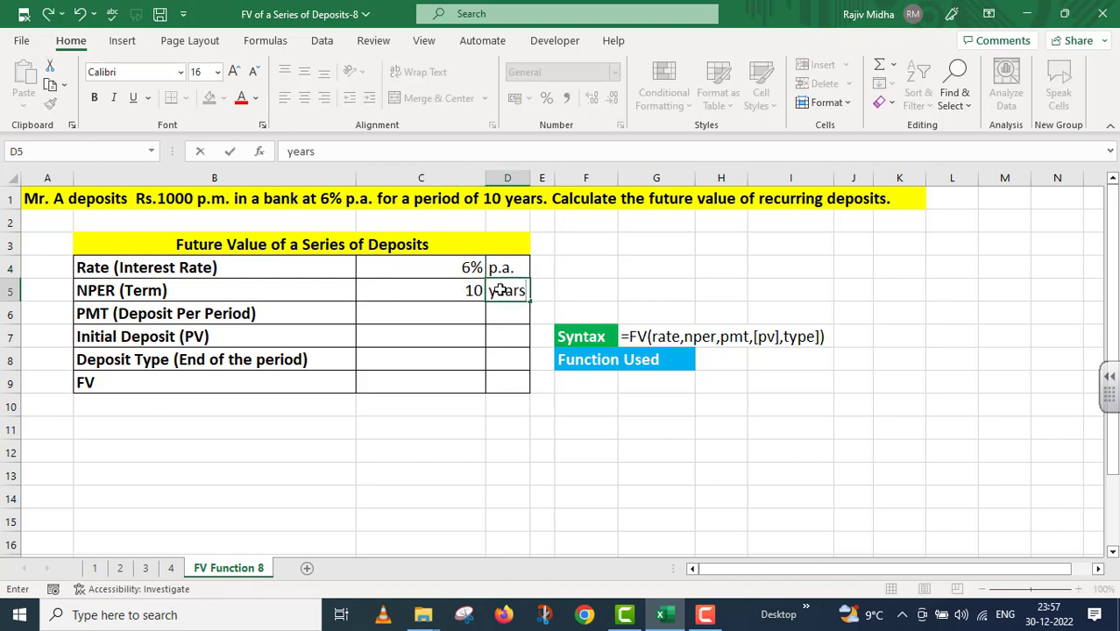
Enter the 1000 Rs. (PM) monthly deposit in C6 and widen column D to fit the label.
left_click(441, 315)
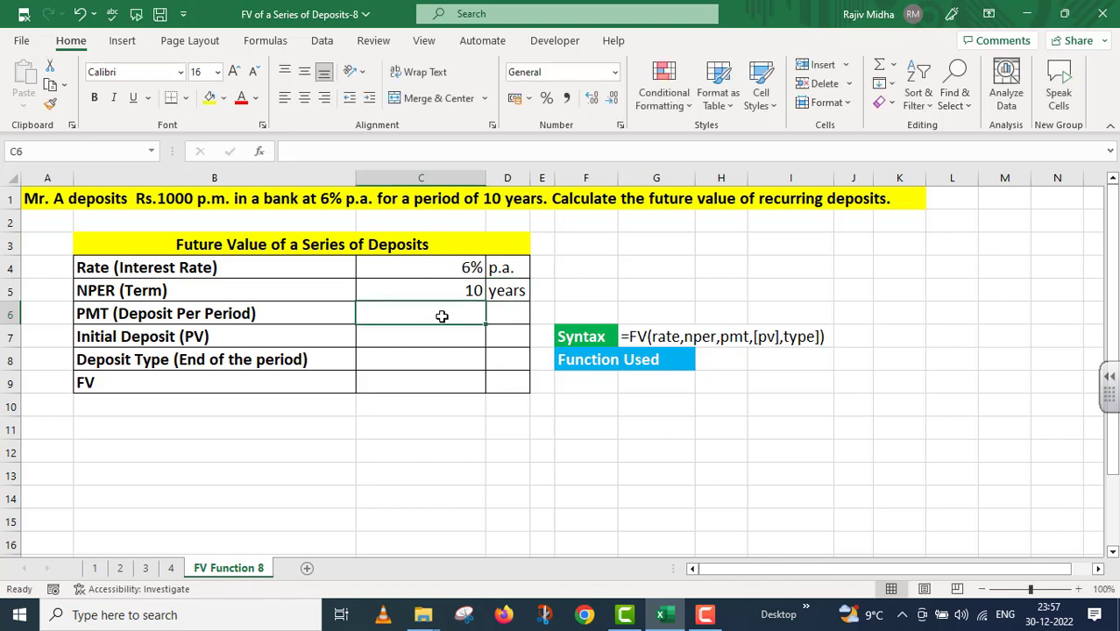
type("1000")
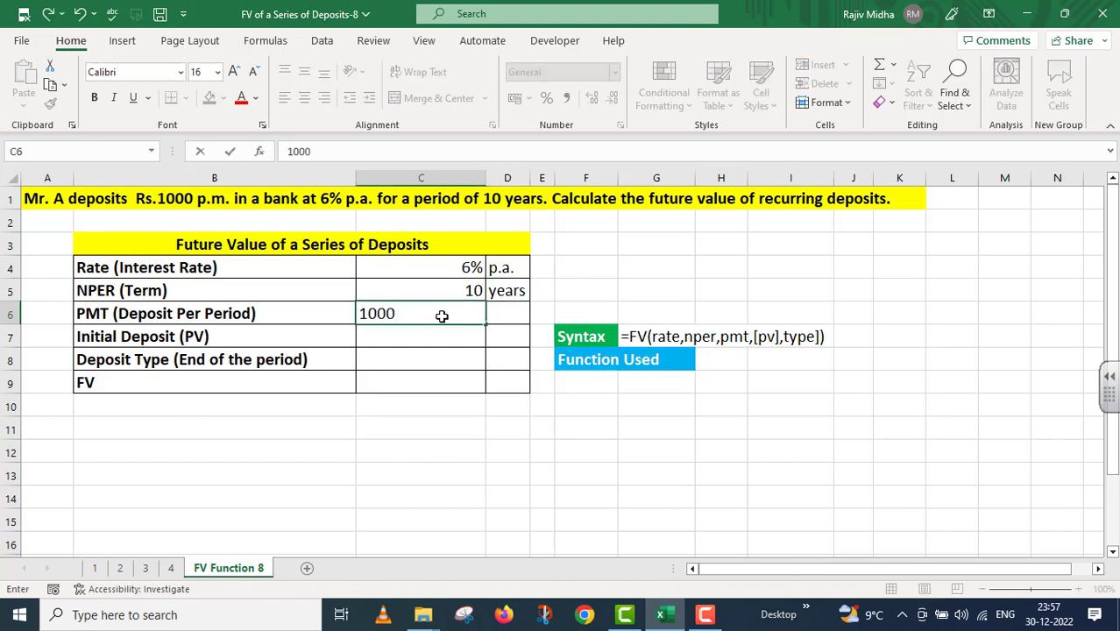
left_click(512, 309)
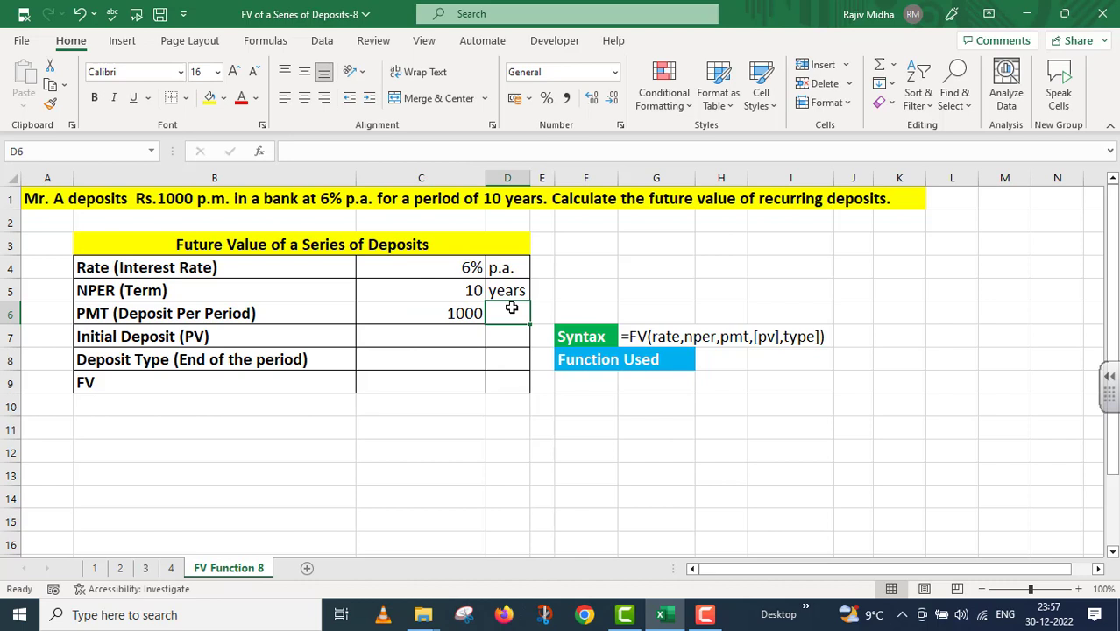
type("Rs.")
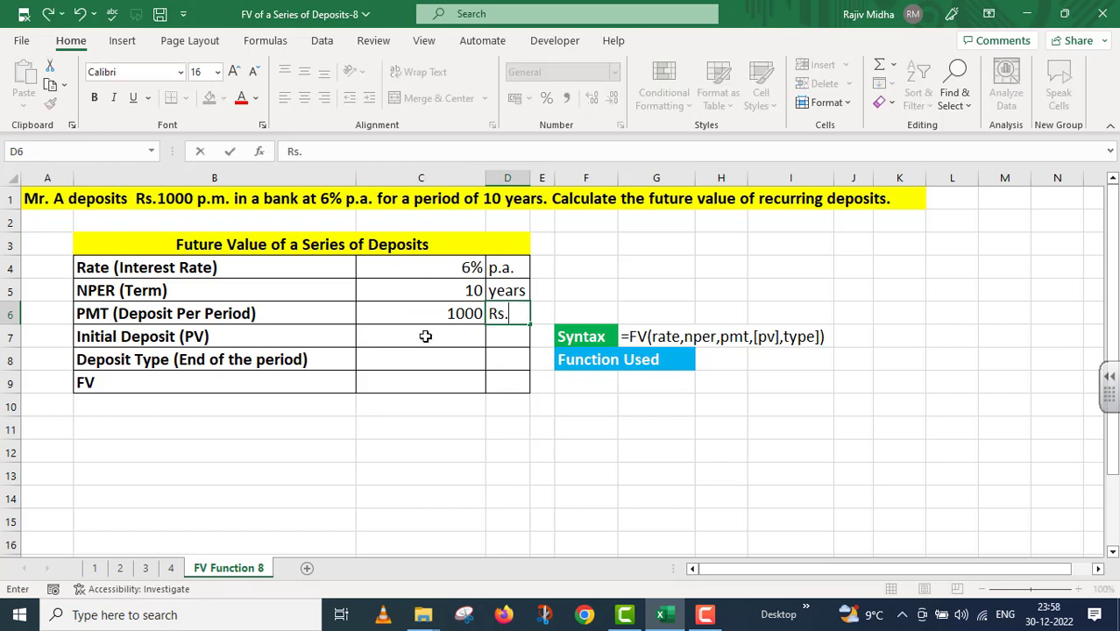
type(" (PM)")
left_click(542, 406)
double_click(530, 178)
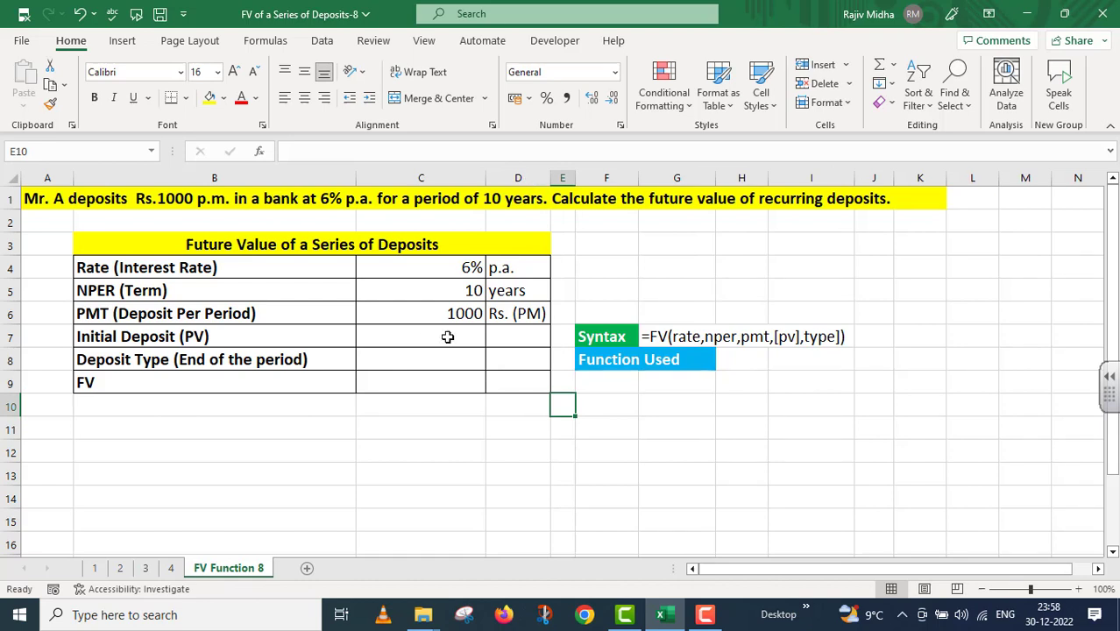
Enter a 0 Rs. initial deposit in C7 and deposit type 0 in C8.
left_click(447, 337)
type("0")
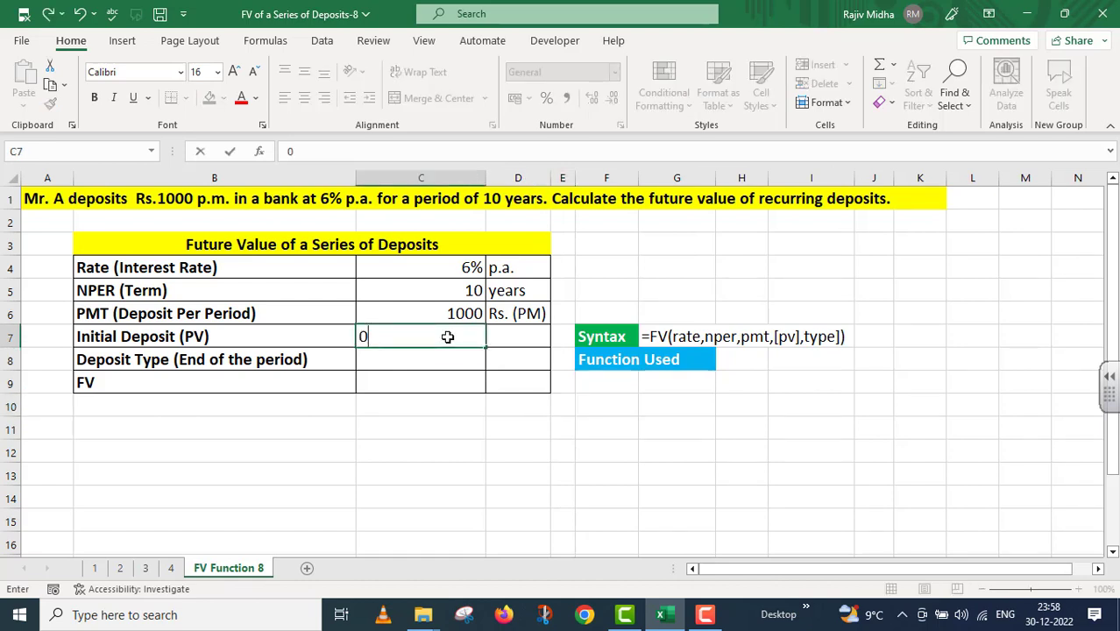
left_click(508, 339)
type("Rs.")
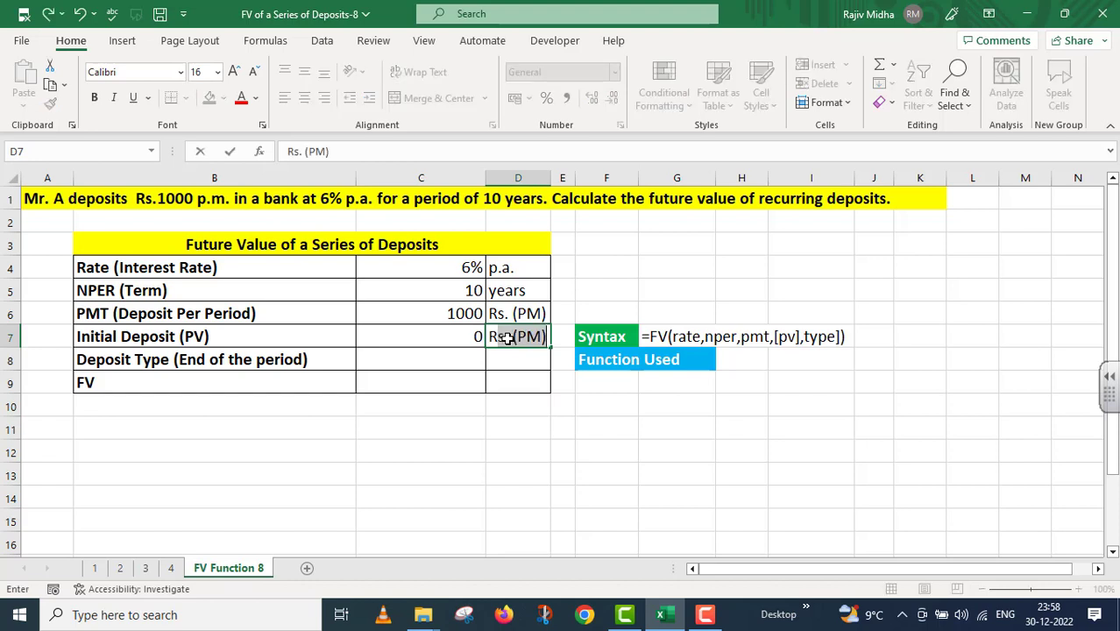
key("Delete")
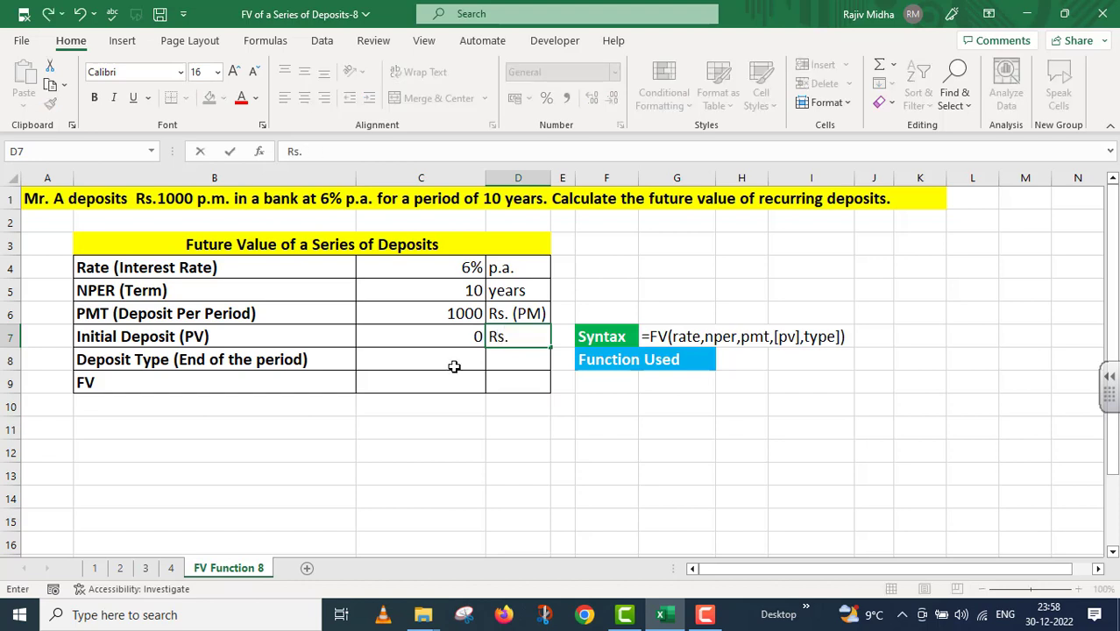
left_click(410, 362)
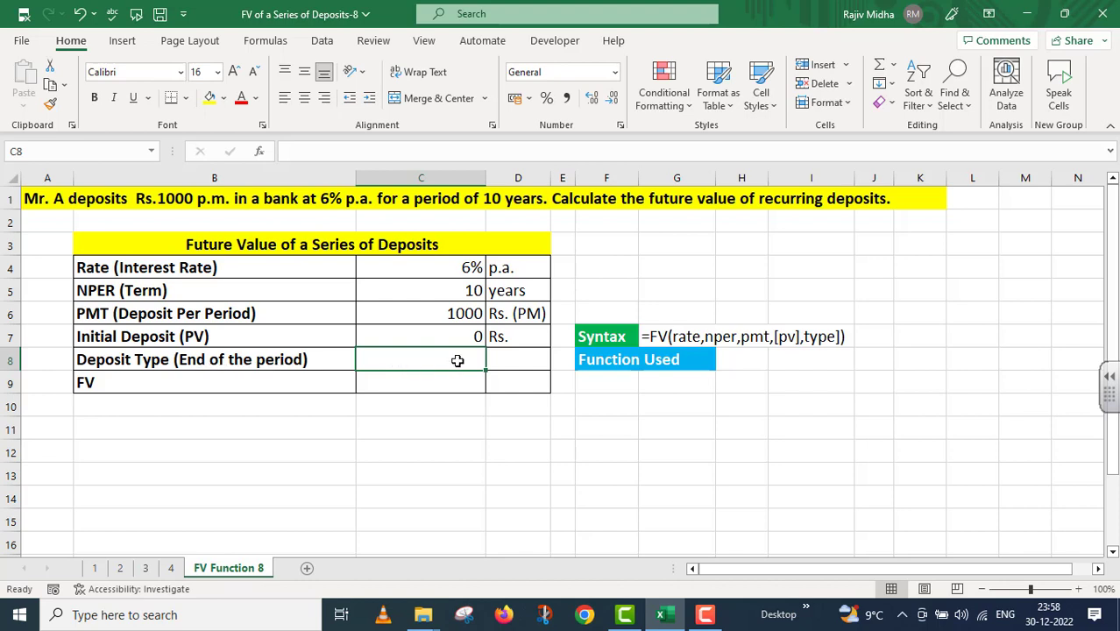
type("0")
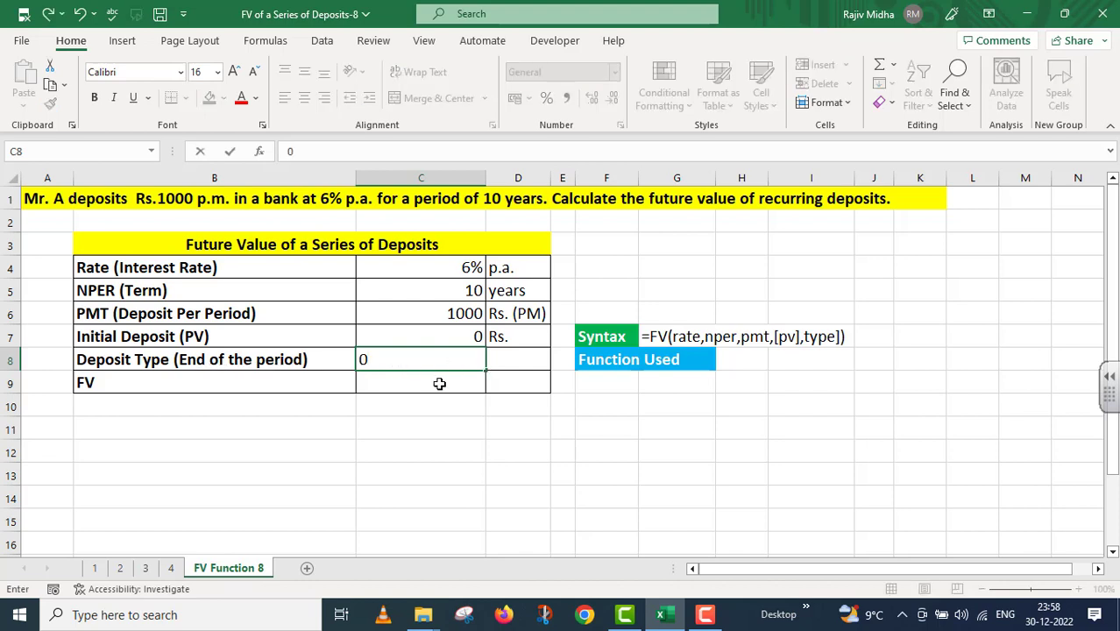
left_click(439, 383)
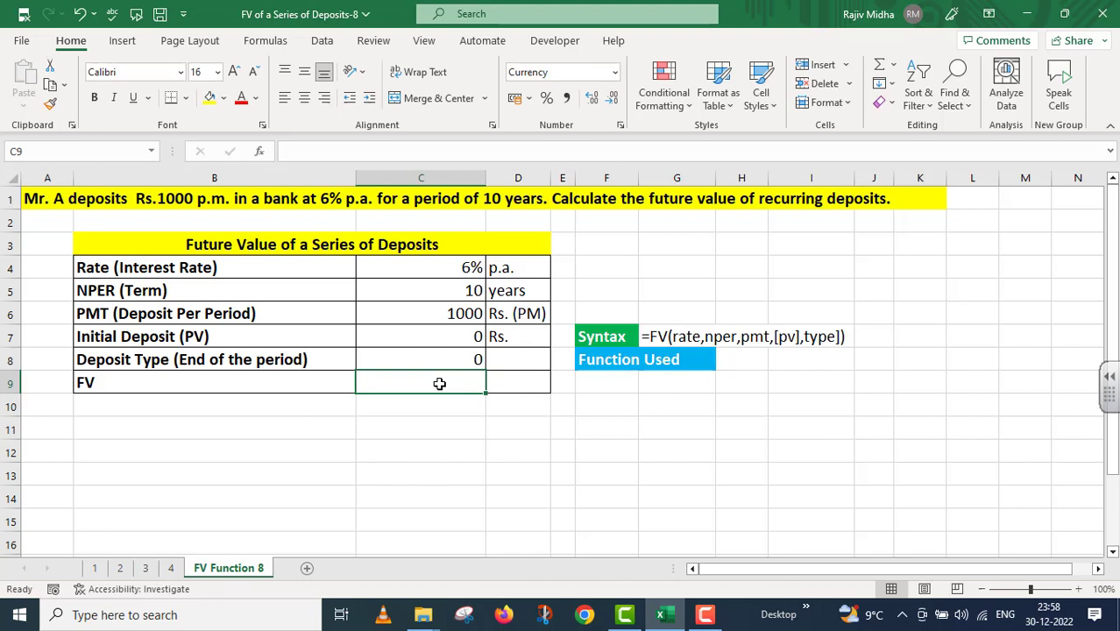
Enter =FV(C4/12,C5*12,-C6,C7,C8) in C9 by picking each input cell, returning ₹1,63,879.3.
type("=")
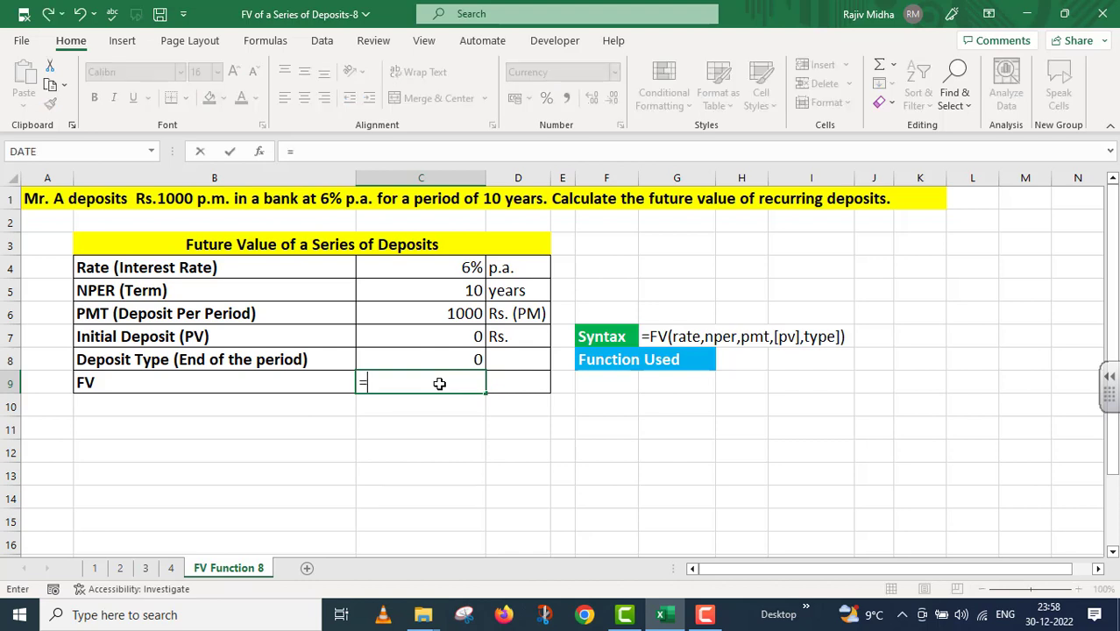
type("FV(")
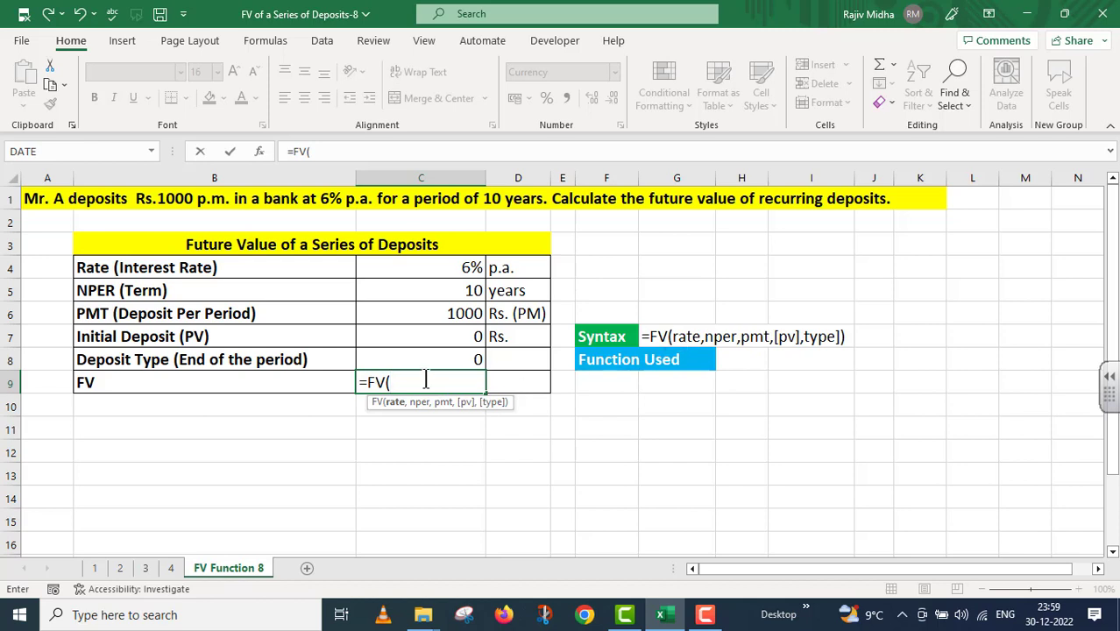
left_click(448, 268)
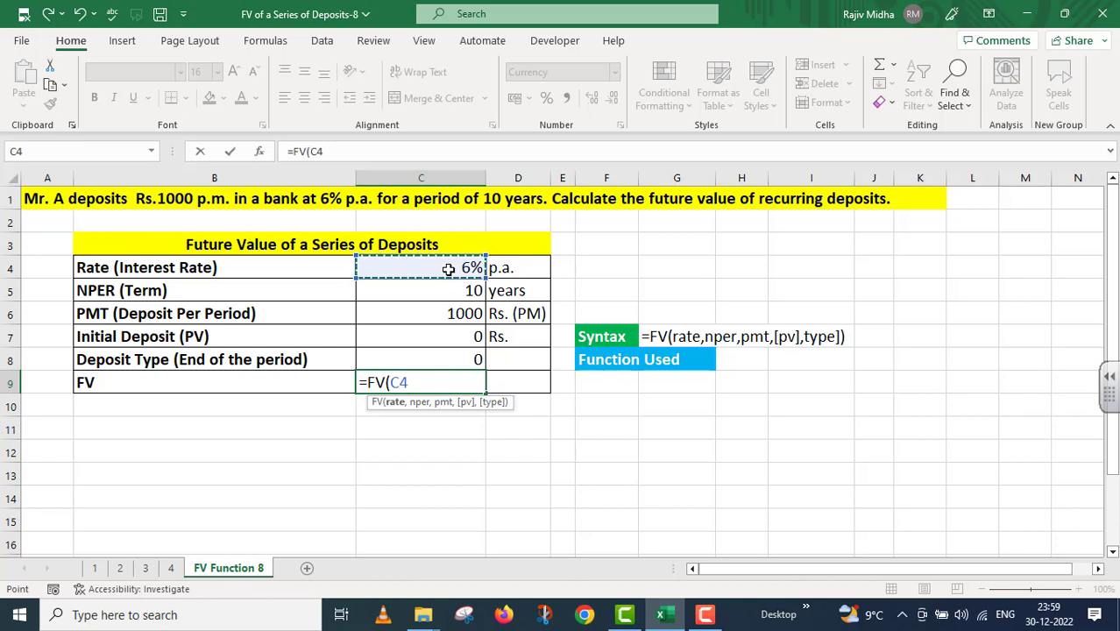
type("/12")
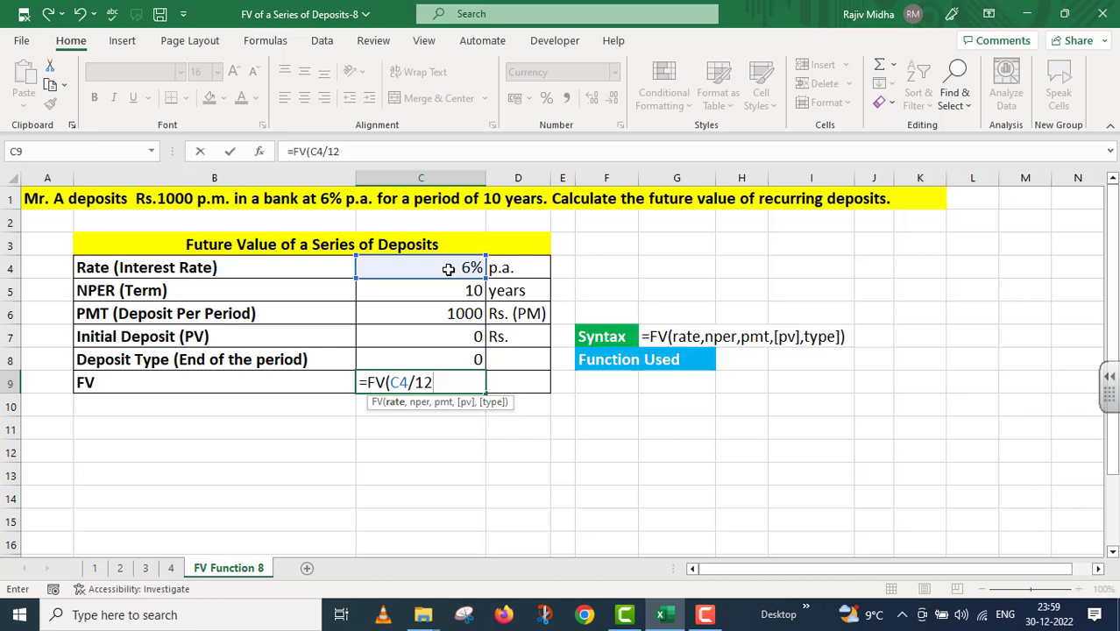
type(",")
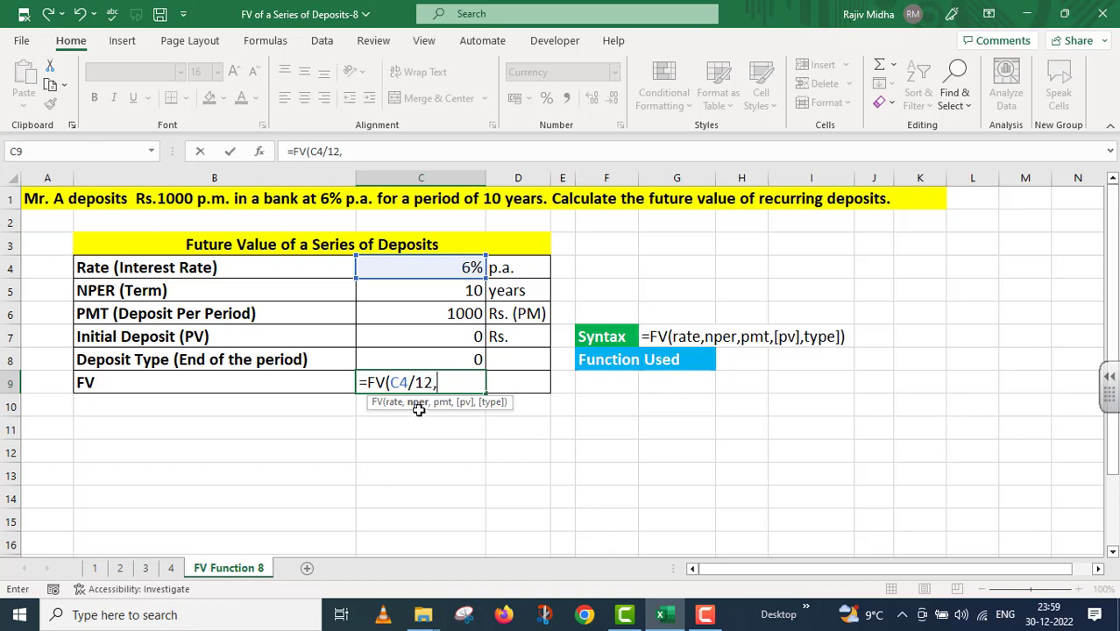
left_click(446, 288)
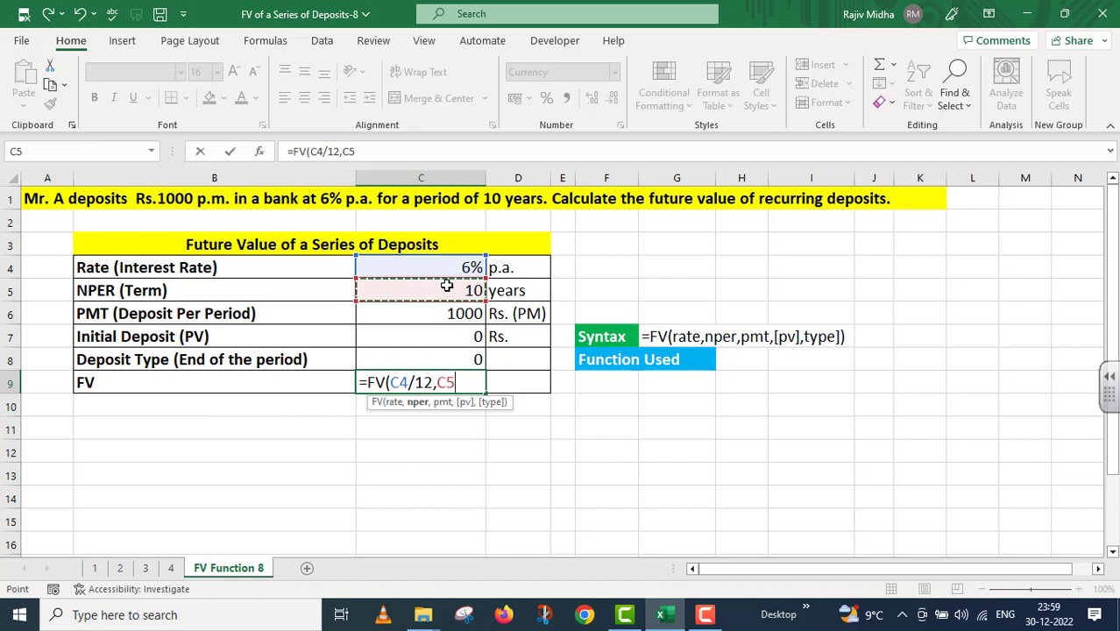
type("*")
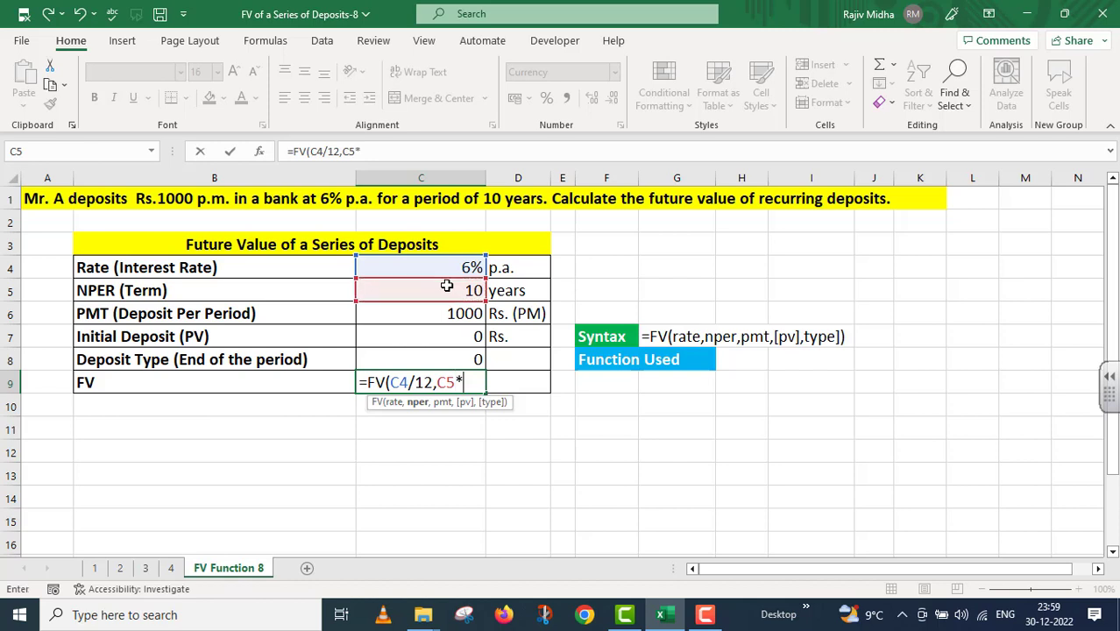
type("12,-")
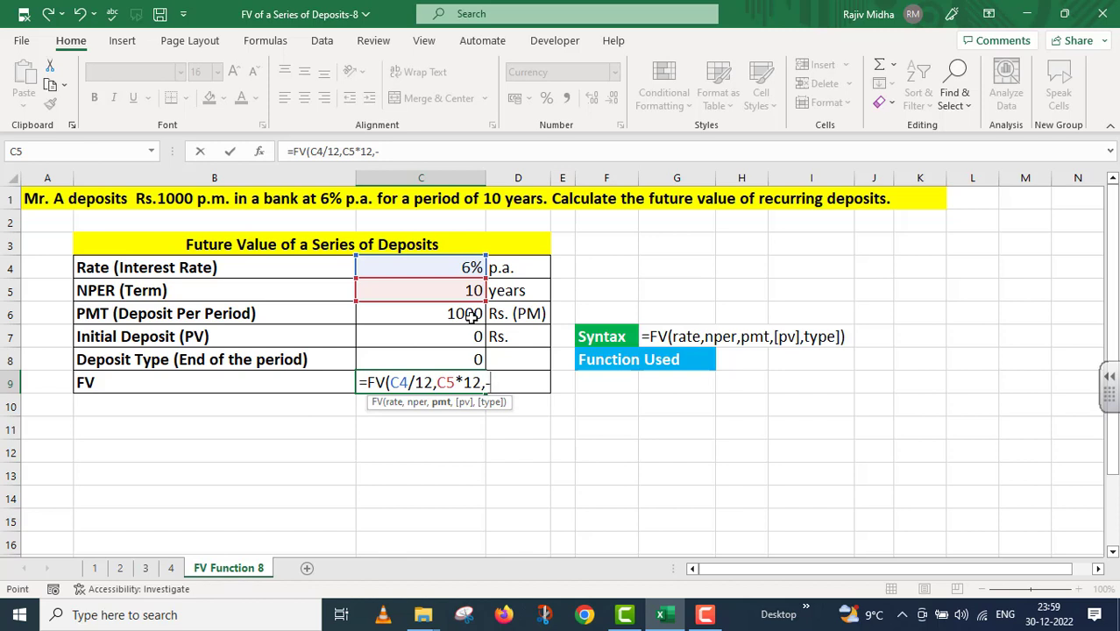
left_click(470, 315)
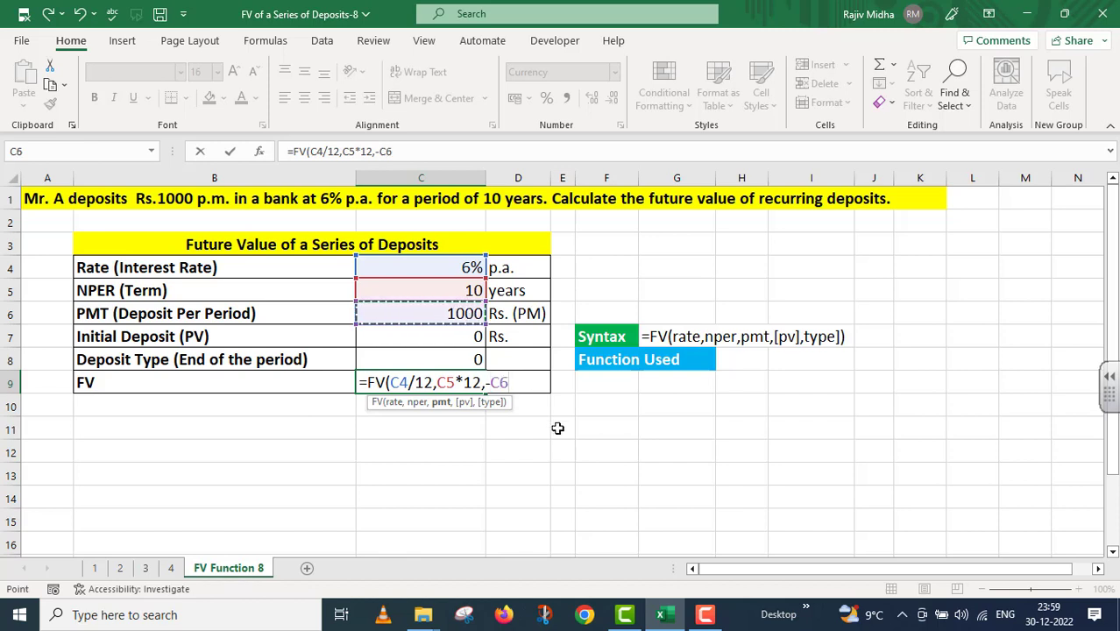
type(",")
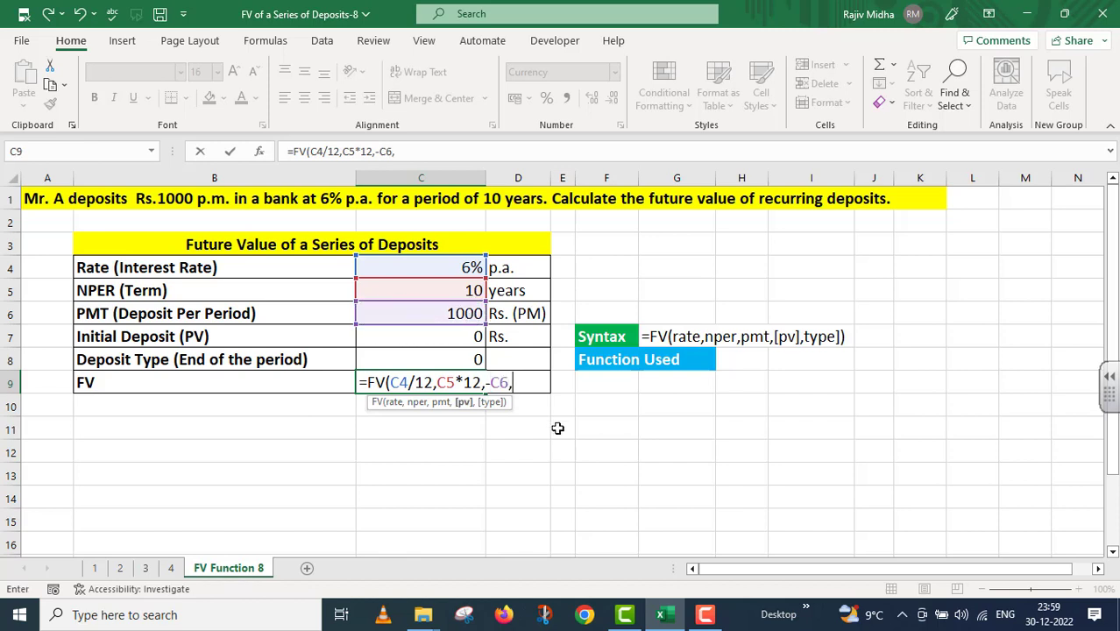
left_click(473, 338)
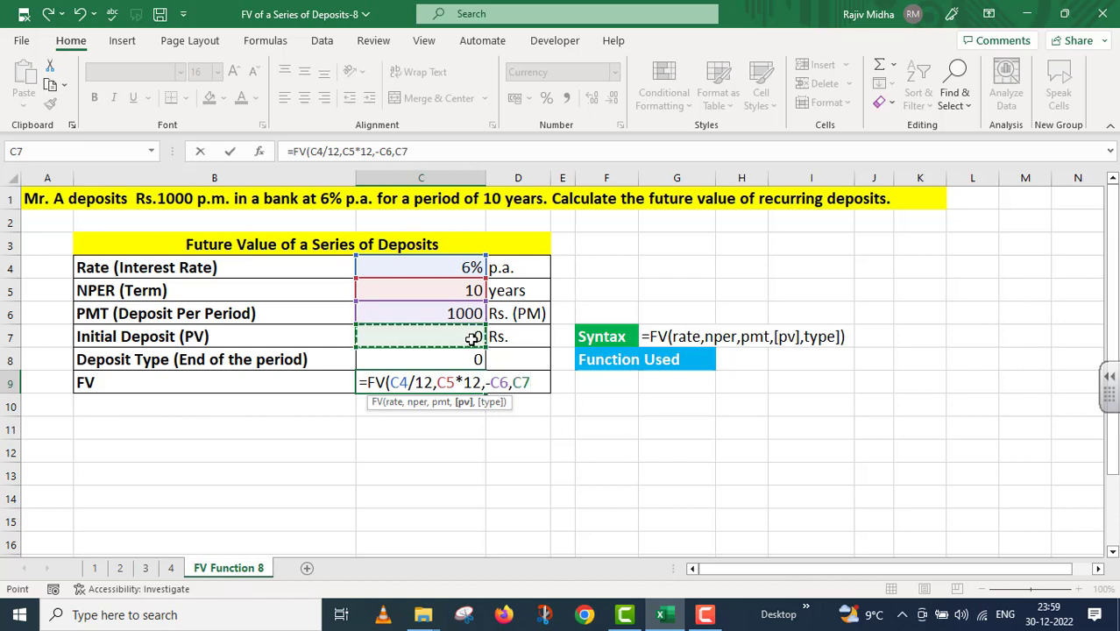
type(",")
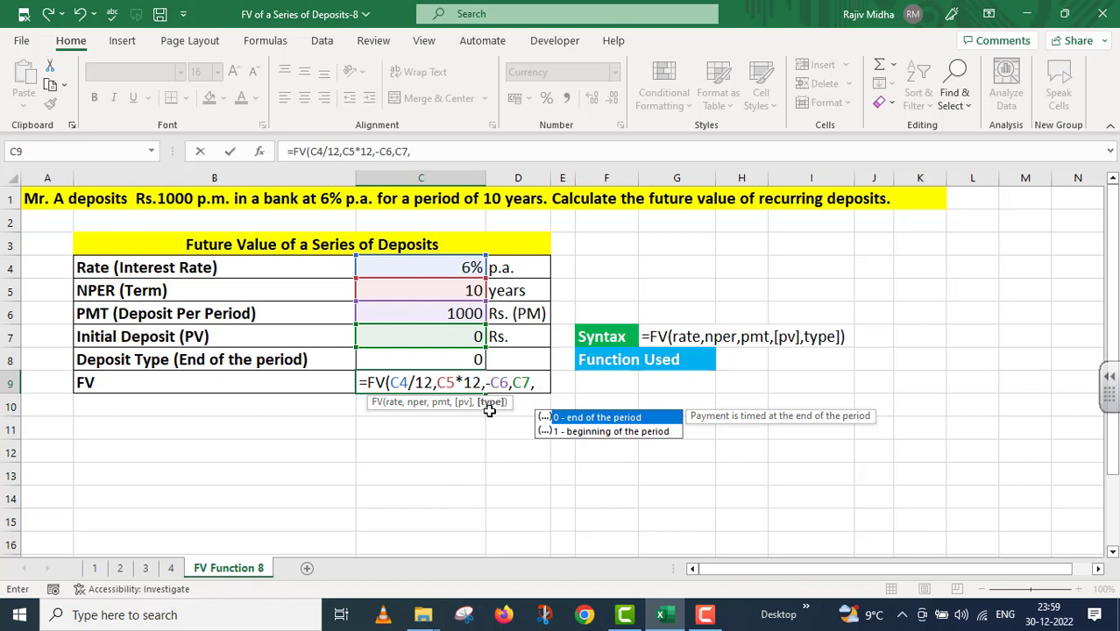
left_click(457, 362)
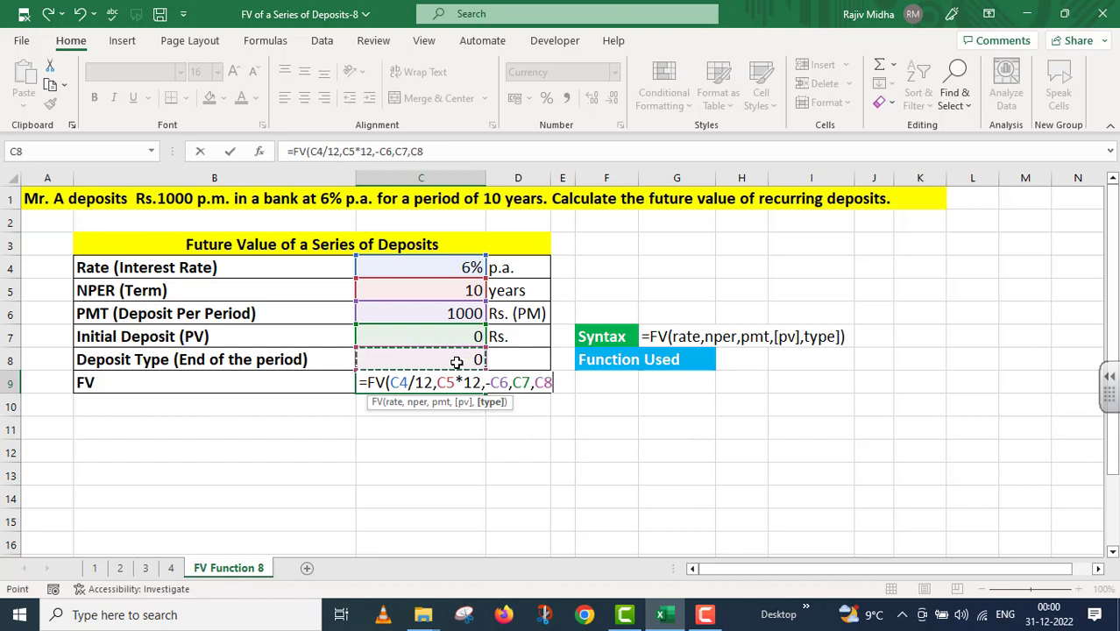
type(")")
key("Return")
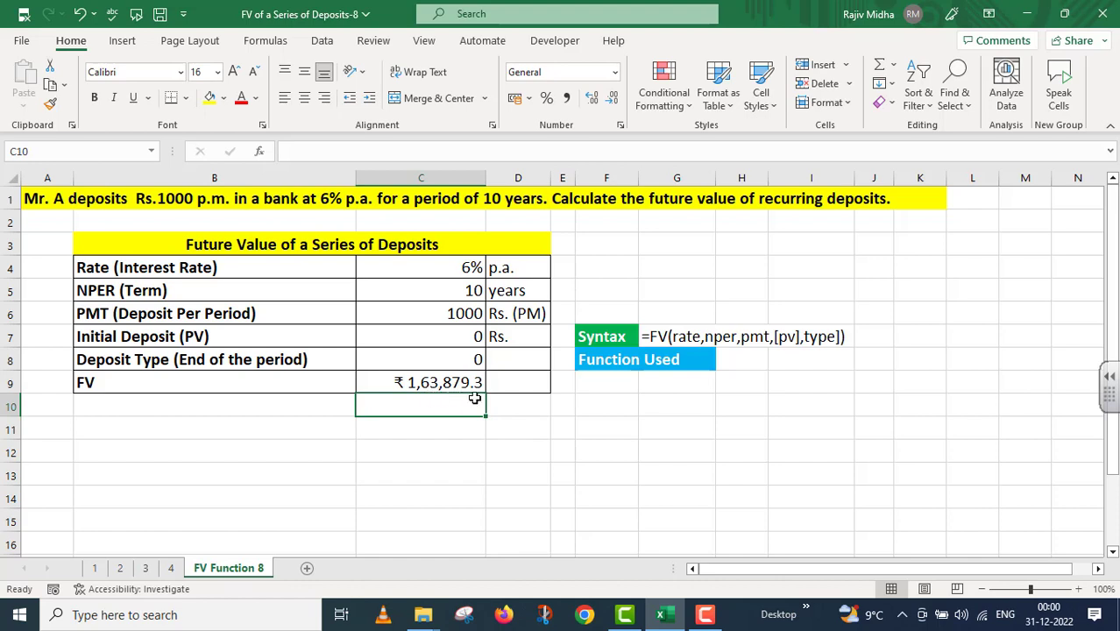
Paste the FV formula into F9 with a leading apostrophe so it displays as text.
left_click(605, 382)
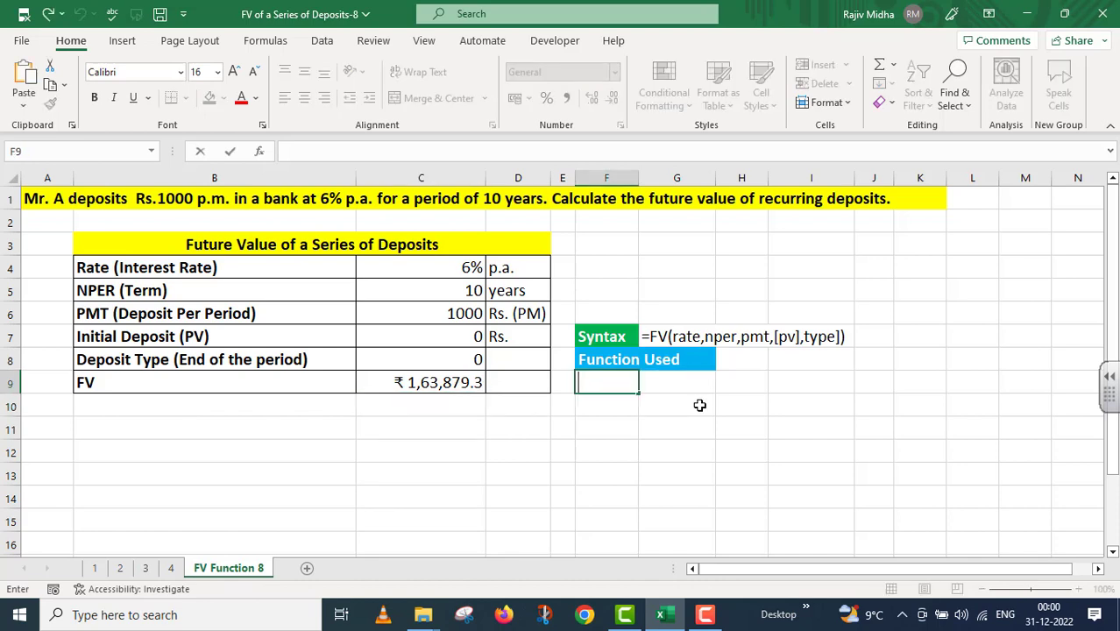
key("ctrl+v")
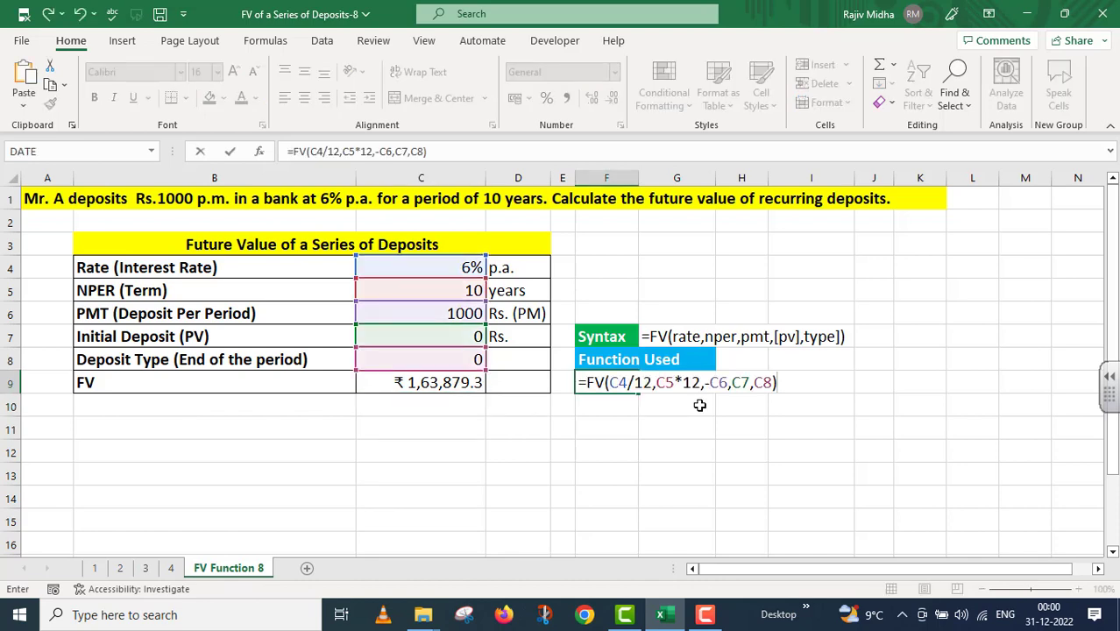
left_click(581, 389)
type("'")
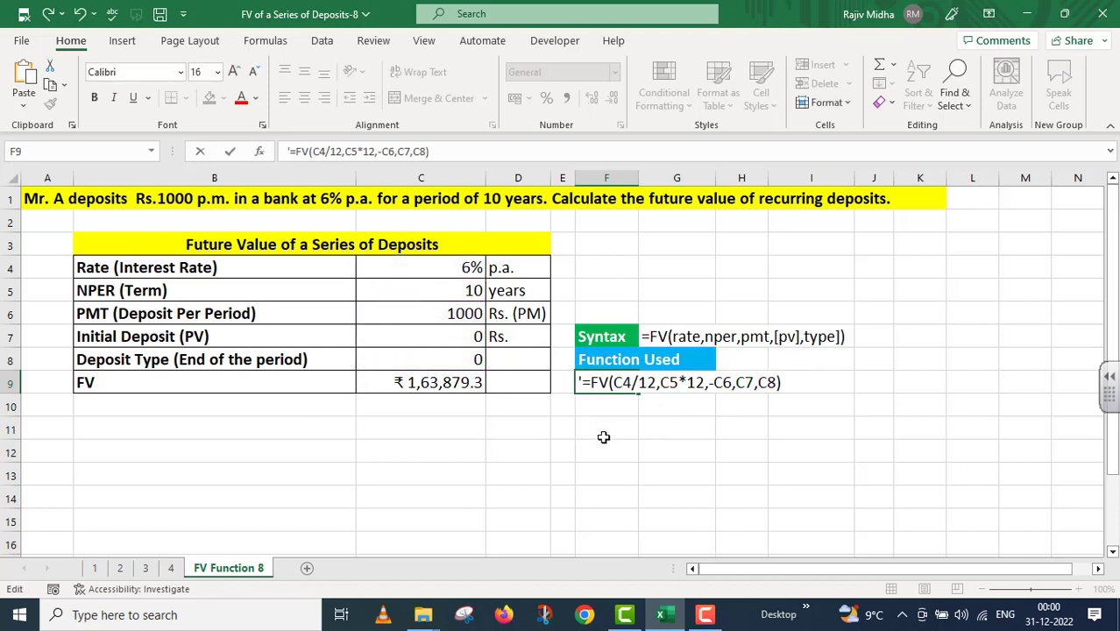
left_click(607, 435)
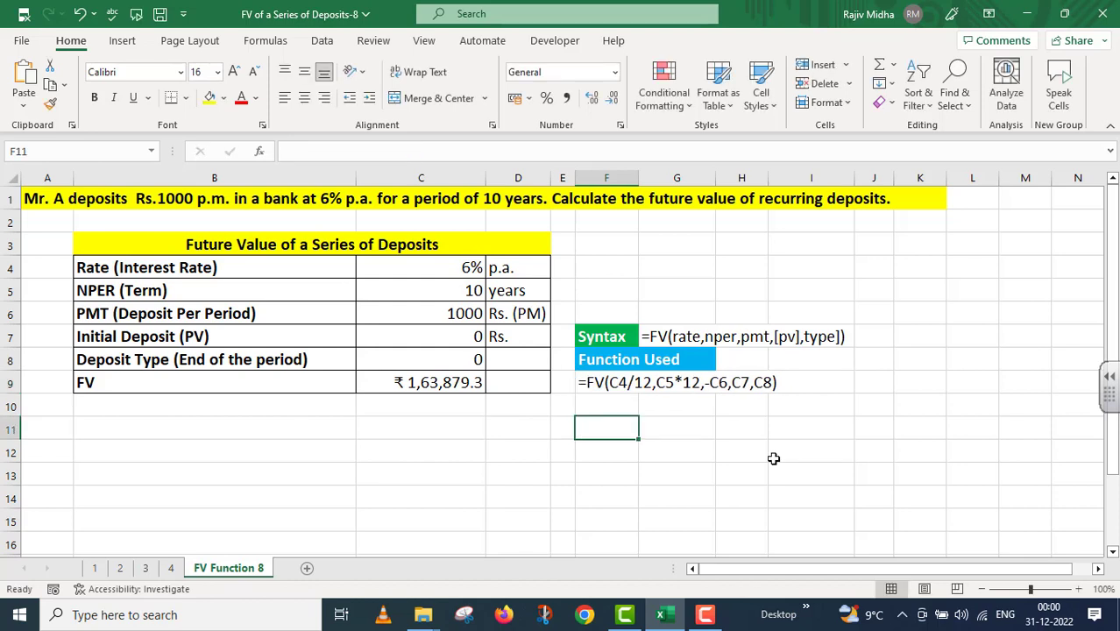